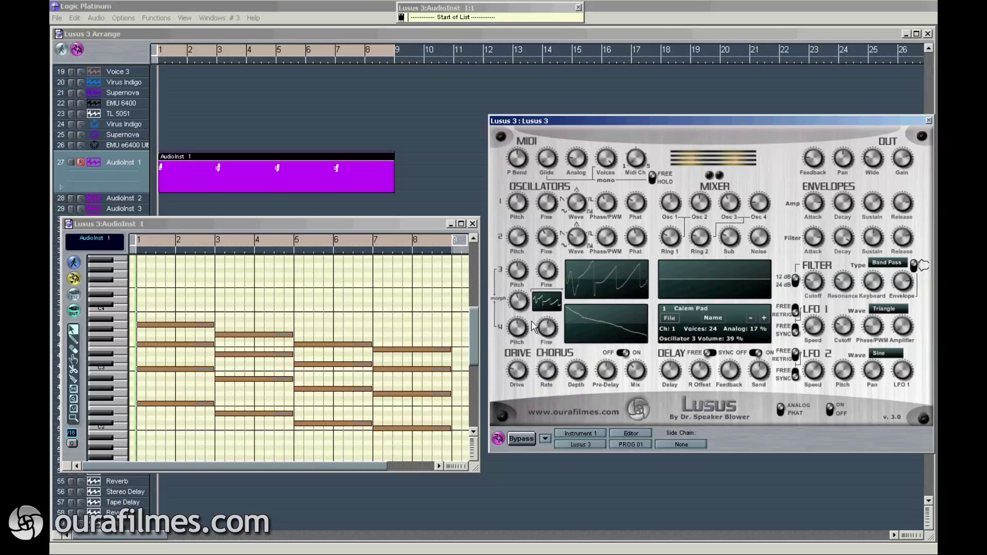
# Retune oscillator 3 to pitch -1 with fine 22 and close the AudioInst 1 note editor
pyautogui.click(524, 276)
pyautogui.click(549, 275)
pyautogui.hotkey('ctrl', 'w')
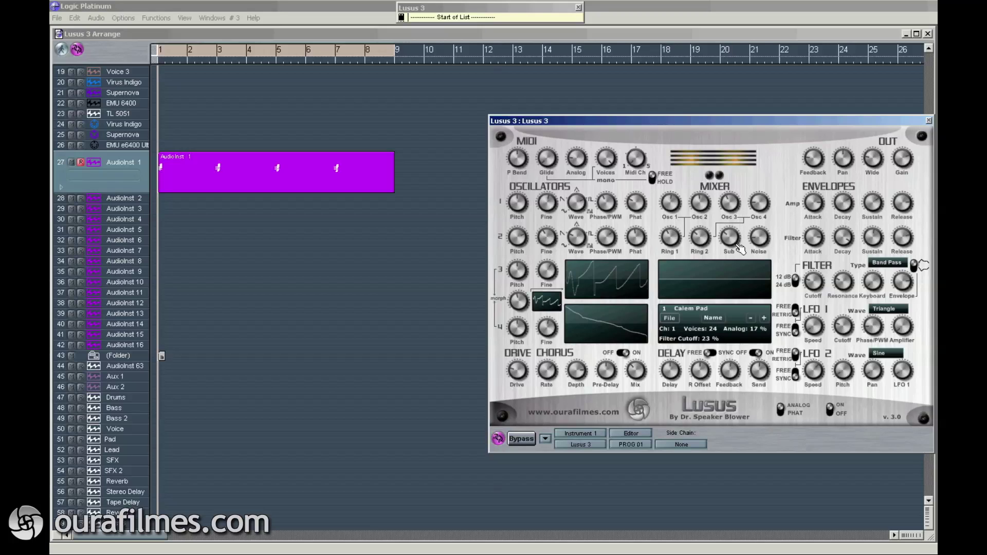
# Set the Lusus mixer's Sub knob to 31 % and Noise to 14 %
pyautogui.moveTo(734, 244); pyautogui.dragTo(738, 240)
pyautogui.click(765, 244)
# Keep the filter on Band Pass with a 12 dB slope, 25 % resonance and 0 % keyboard tracking
pyautogui.click(891, 264)
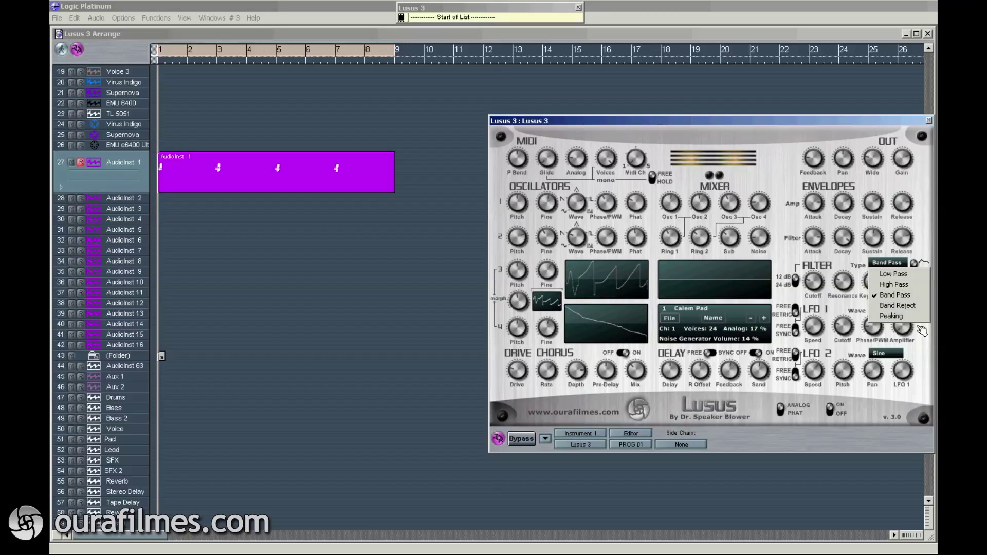
pyautogui.click(926, 297)
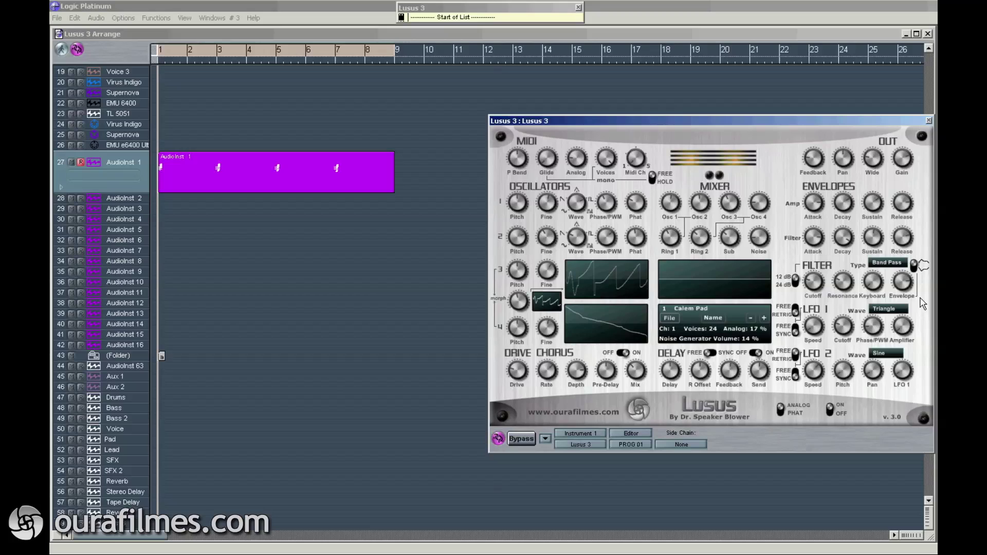
pyautogui.click(795, 280)
pyautogui.click(835, 283)
pyautogui.click(877, 285)
# Leave the filter envelope on Normal polarity and confirm LFO 1 is free-running
pyautogui.click(913, 272)
pyautogui.click(917, 272)
pyautogui.click(915, 272)
pyautogui.click(915, 271)
pyautogui.click(797, 311)
# Switch LFO 1 to Retrig and tempo Sync with a Speed of 1 bar
pyautogui.click(798, 311)
pyautogui.click(797, 331)
pyautogui.click(797, 331)
pyautogui.moveTo(823, 329); pyautogui.dragTo(823, 334)
pyautogui.click(796, 330)
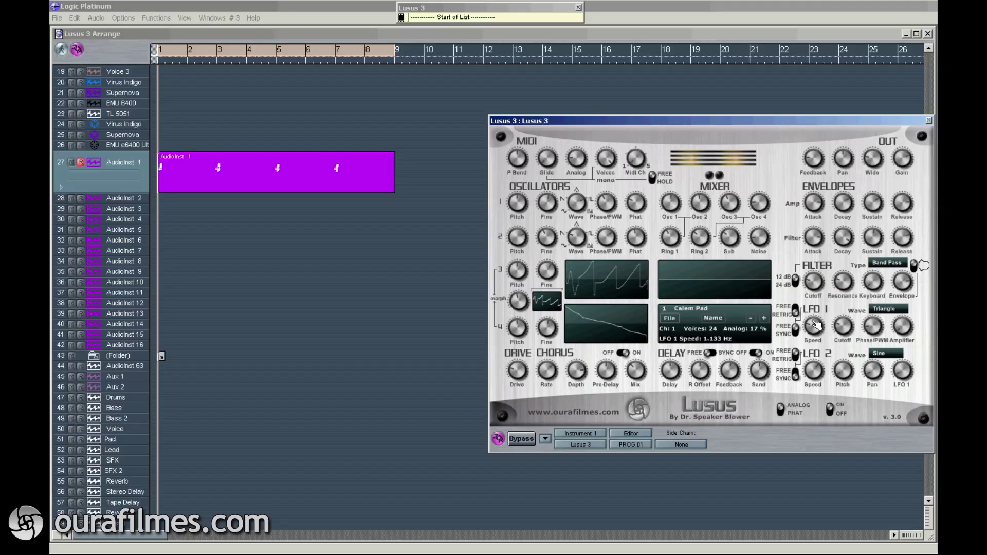
pyautogui.click(796, 330)
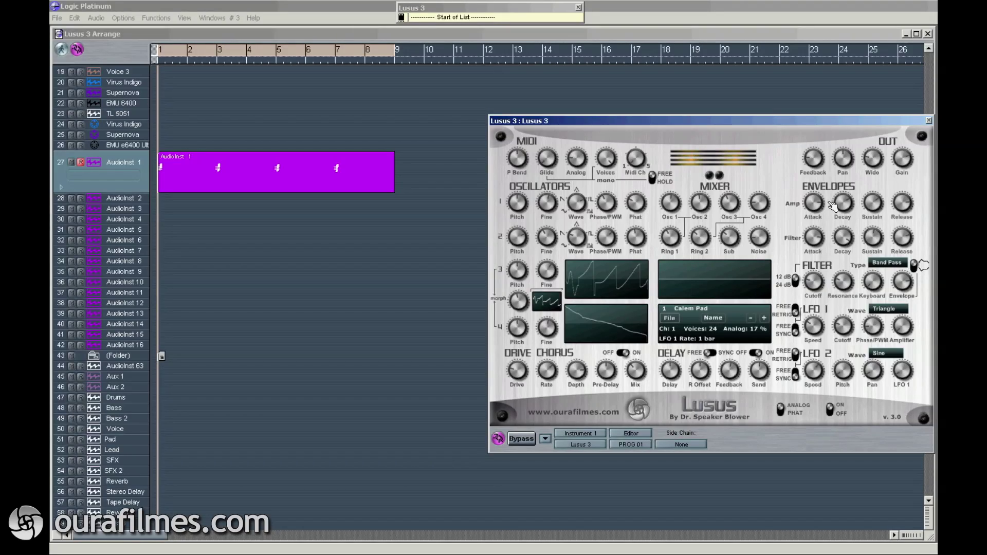
# Lower Drive to 19 % and switch the chorus on
pyautogui.click(517, 371)
pyautogui.moveTo(525, 368); pyautogui.dragTo(560, 421)
pyautogui.click(619, 354)
# Turn the delay on at about 475 ms with a 3 % right offset
pyautogui.click(712, 354)
pyautogui.click(712, 354)
pyautogui.click(758, 354)
pyautogui.click(679, 374)
pyautogui.moveTo(678, 377); pyautogui.dragTo(680, 373)
pyautogui.moveTo(703, 370); pyautogui.dragTo(724, 374)
# Check the Gain knob, then open the AudioInst 1 chord region in the Matrix editor
pyautogui.click(906, 163)
pyautogui.click(310, 161)
pyautogui.doubleClick(325, 165)
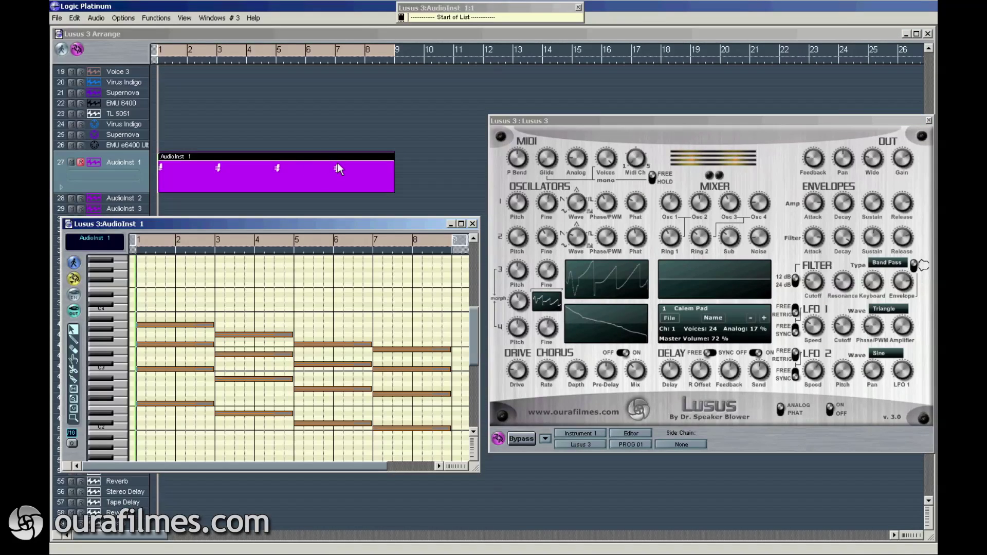